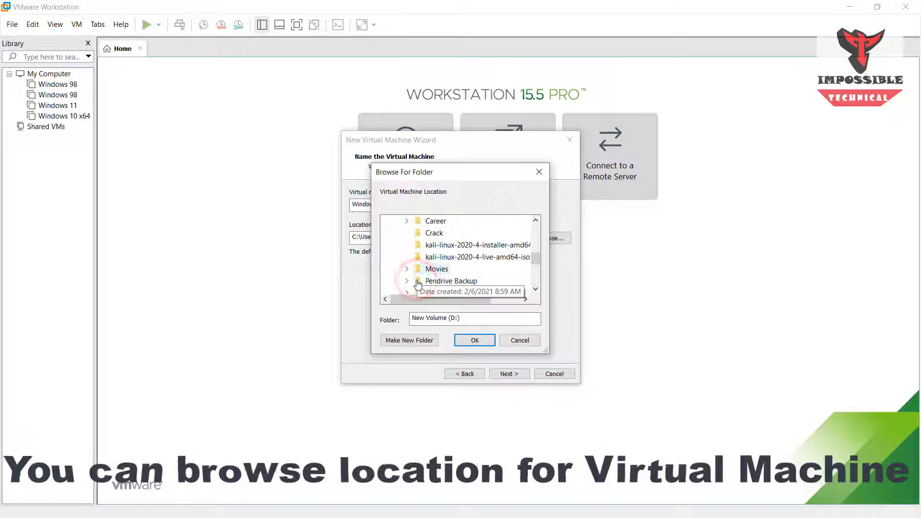
# Create a new folder inside Virtual Machines on drive D and set it as the virtual machine's location
pyautogui.scroll(-2, 422, 269)
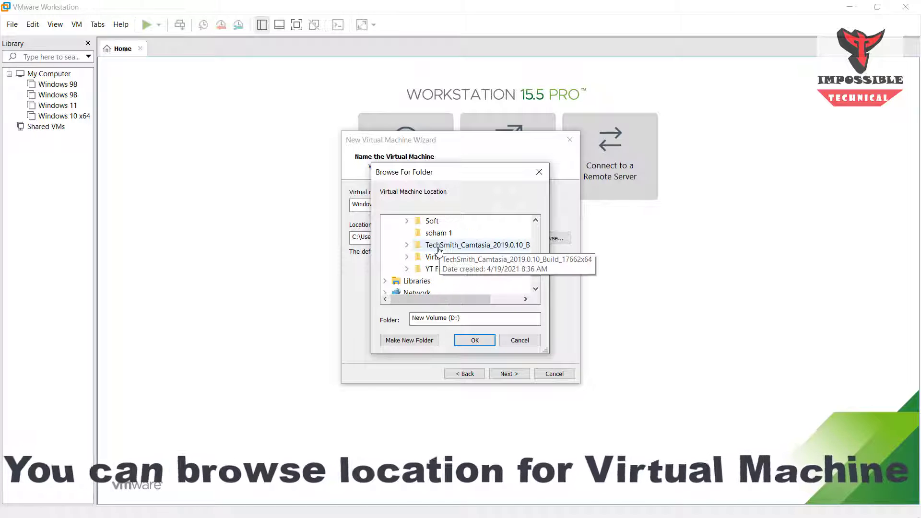
pyautogui.doubleClick(428, 261)
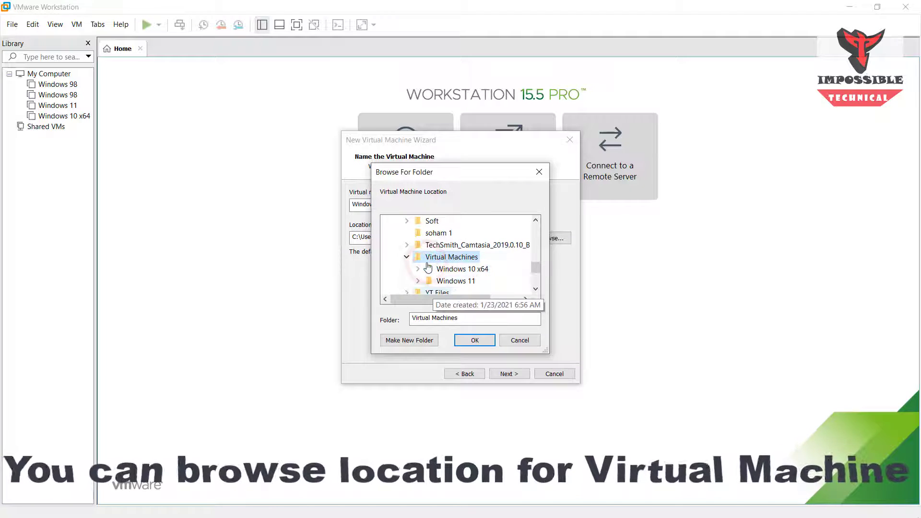
pyautogui.click(424, 340)
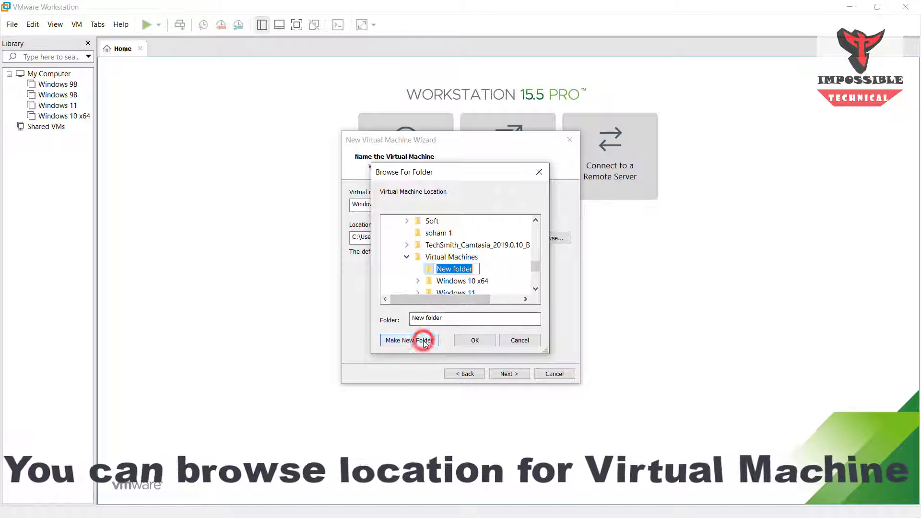
pyautogui.click(500, 278)
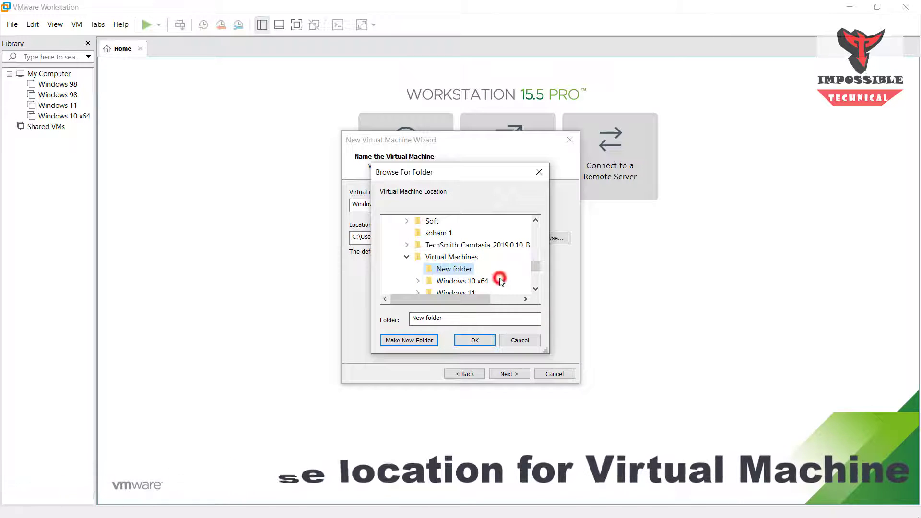
pyautogui.click(475, 340)
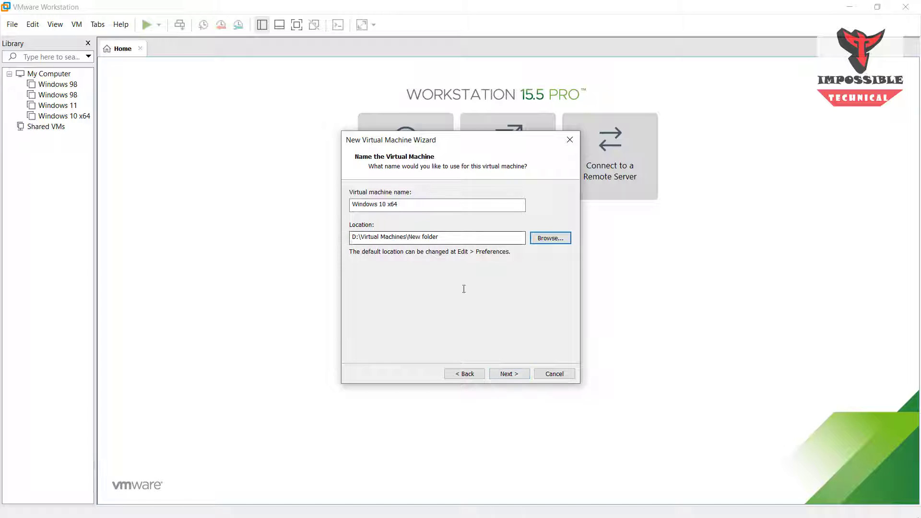
# Name the virtual machine Windows 10 and proceed to the firmware settings
pyautogui.moveTo(425, 204); pyautogui.dragTo(383, 215)
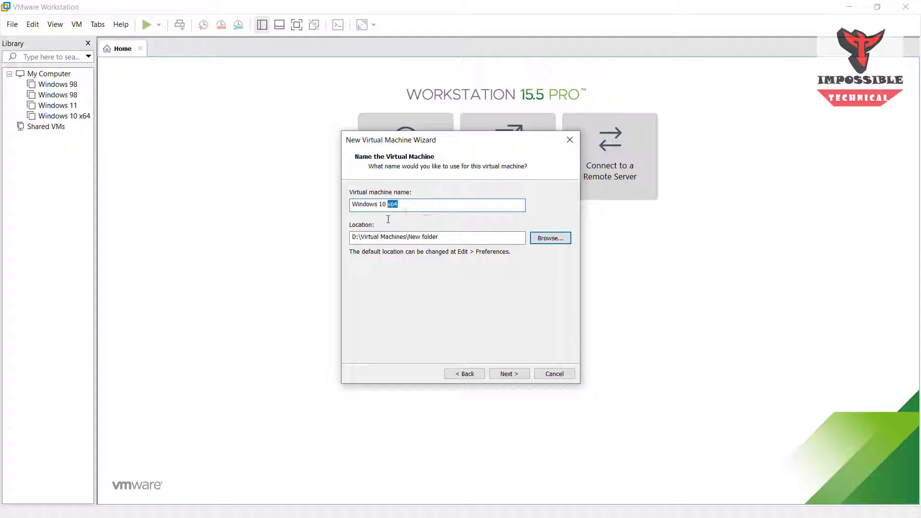
pyautogui.write('=')
pyautogui.click(504, 374)
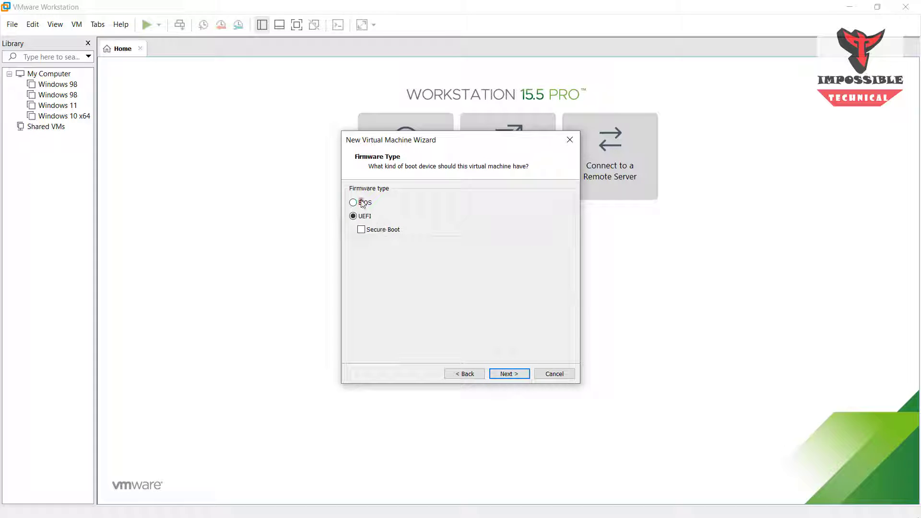
# Set the firmware type to BIOS and accept 1 processor with 2 cores
pyautogui.click(363, 204)
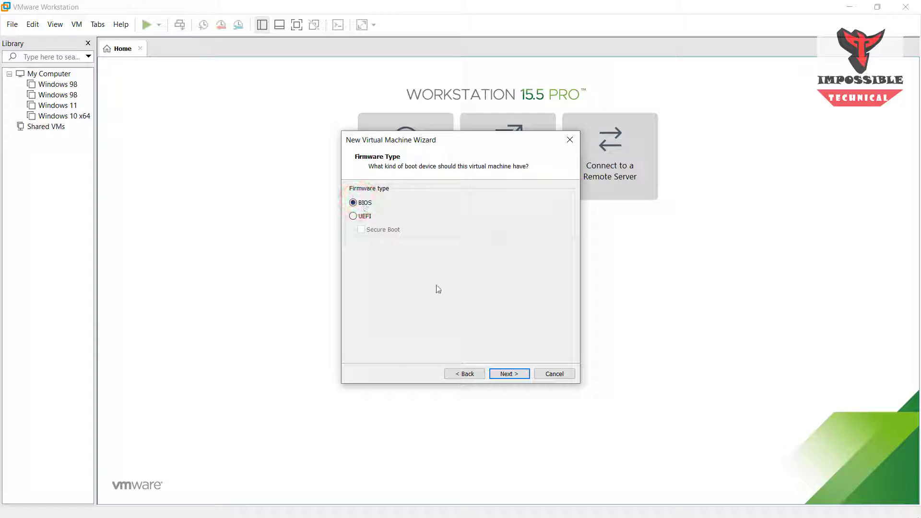
pyautogui.click(509, 373)
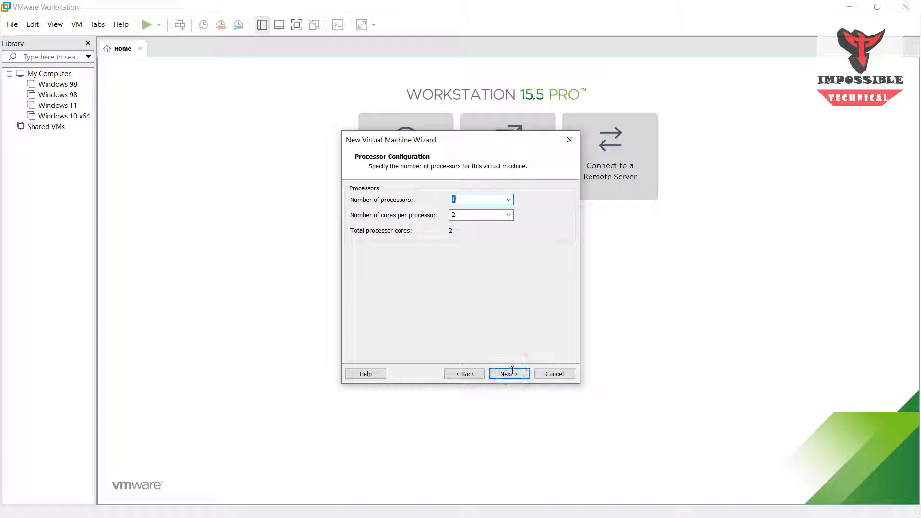
pyautogui.click(514, 375)
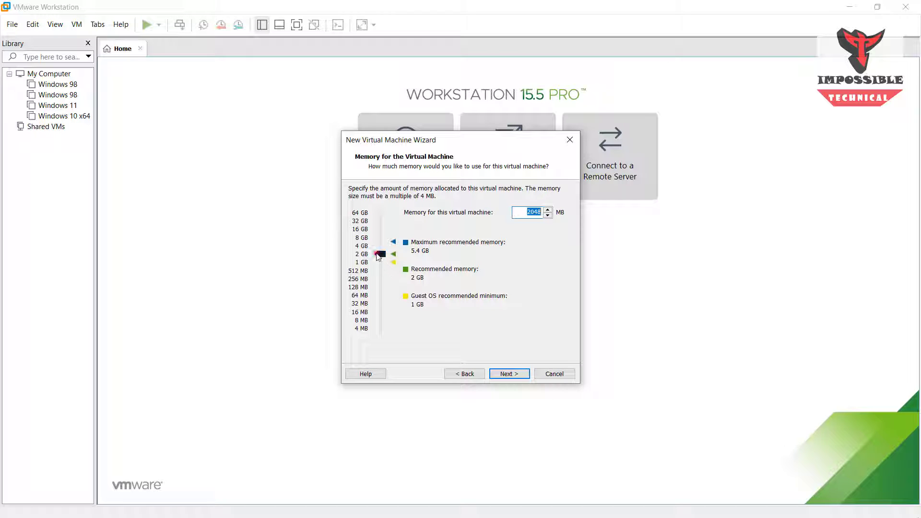
# Set the virtual machine's memory to 4096 MB
pyautogui.moveTo(379, 254); pyautogui.dragTo(384, 248)
pyautogui.click(379, 247)
pyautogui.click(506, 374)
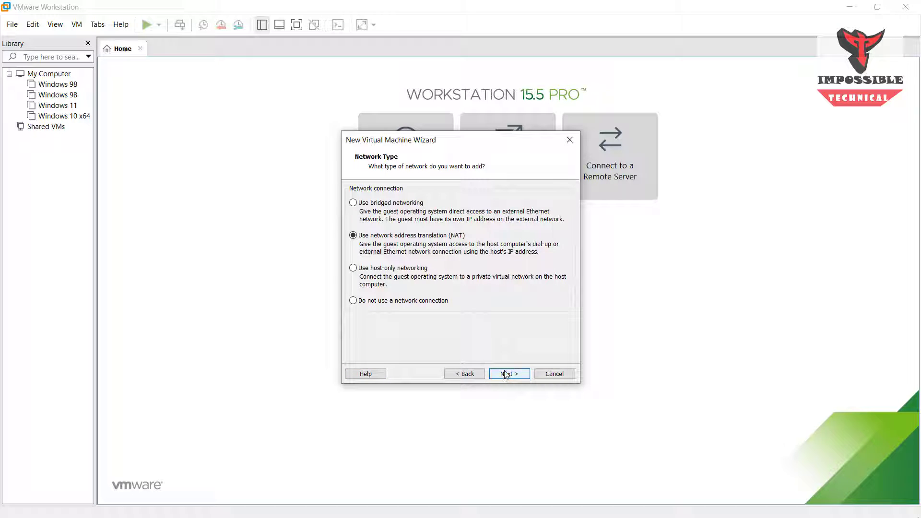
# Accept NAT networking, the LSI Logic SAS controller and the NVMe disk type
pyautogui.click(506, 375)
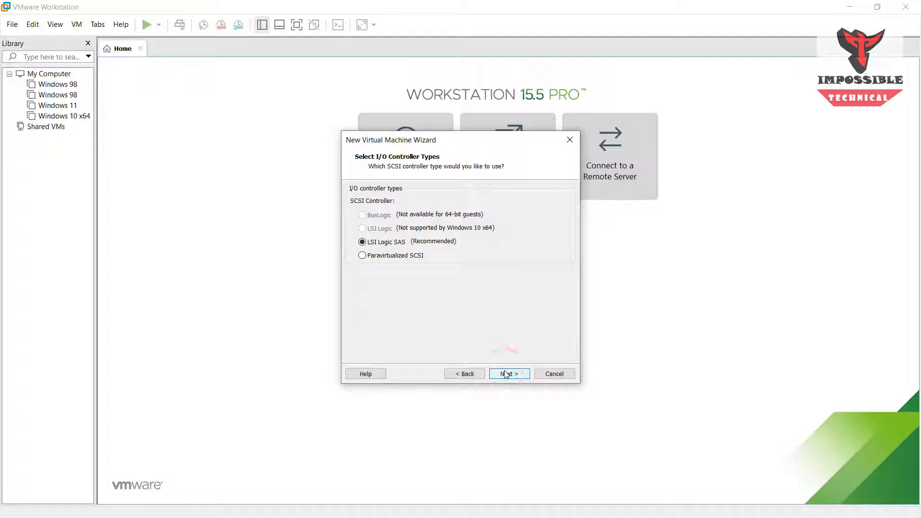
pyautogui.click(506, 374)
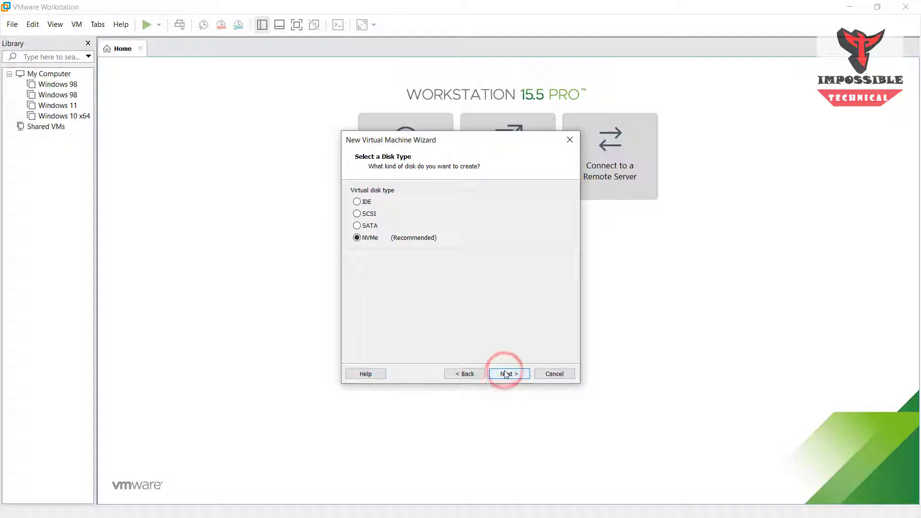
pyautogui.click(506, 375)
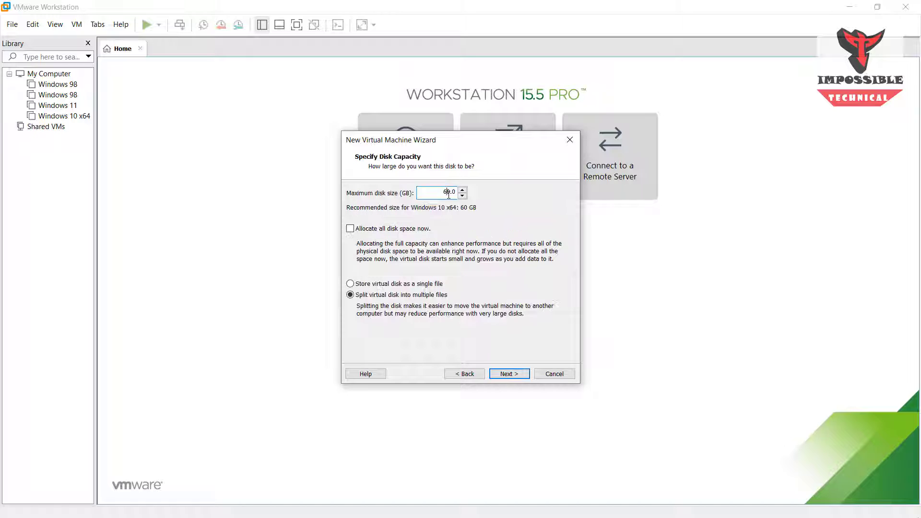
# Set the virtual disk to 45 GB stored as a single file, keeping Windows 10.vmdk as its file name
pyautogui.moveTo(450, 191); pyautogui.dragTo(444, 191)
pyautogui.click(383, 284)
pyautogui.click(509, 374)
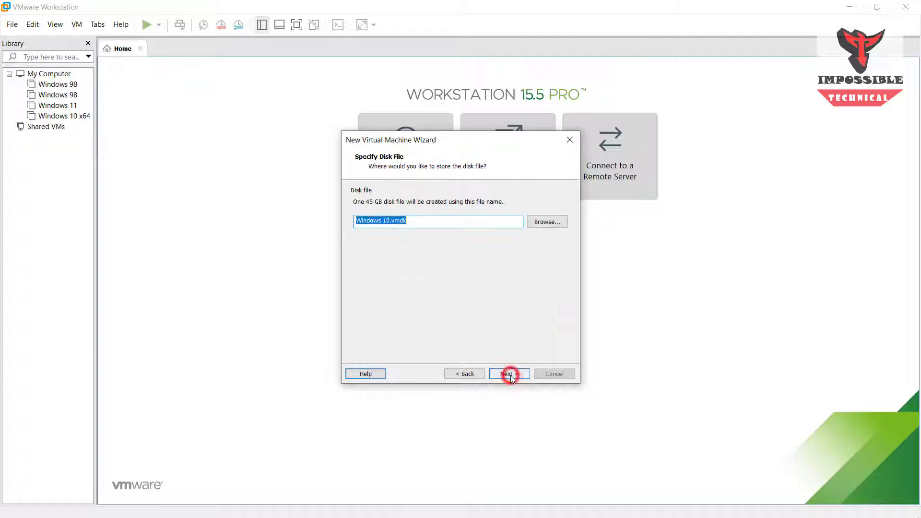
pyautogui.click(510, 375)
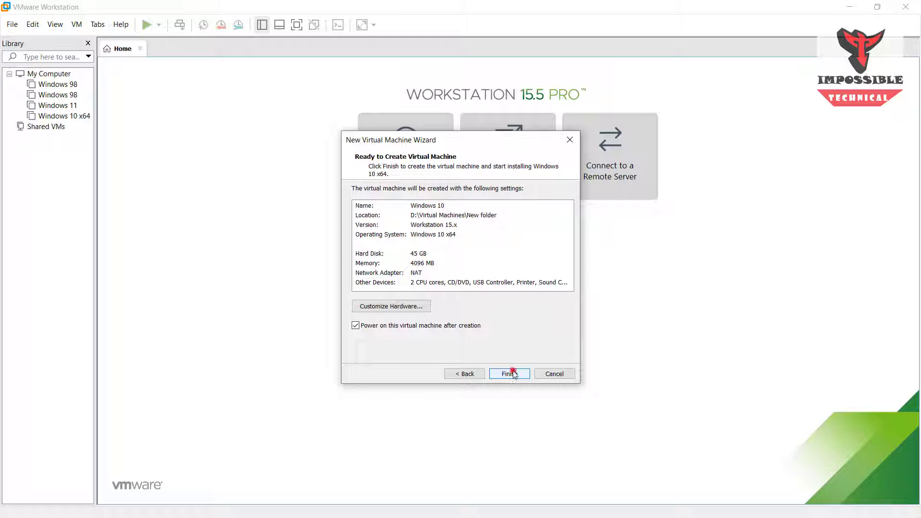
# Finish creating the virtual machine with power-on enabled and direct input to its screen as it boots
pyautogui.click(513, 372)
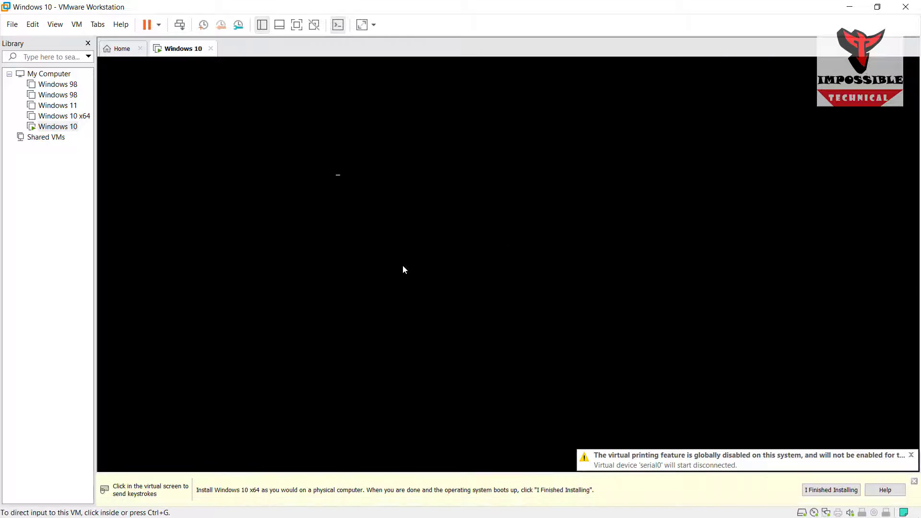
pyautogui.click(403, 270)
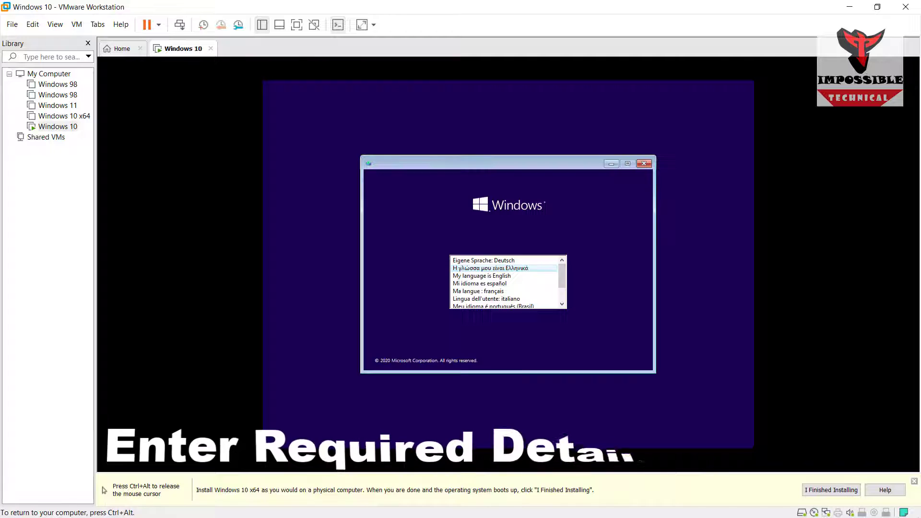
# Choose English as the setup language and set the time, currency format and keyboard to English (India)
pyautogui.click(509, 277)
pyautogui.click(510, 273)
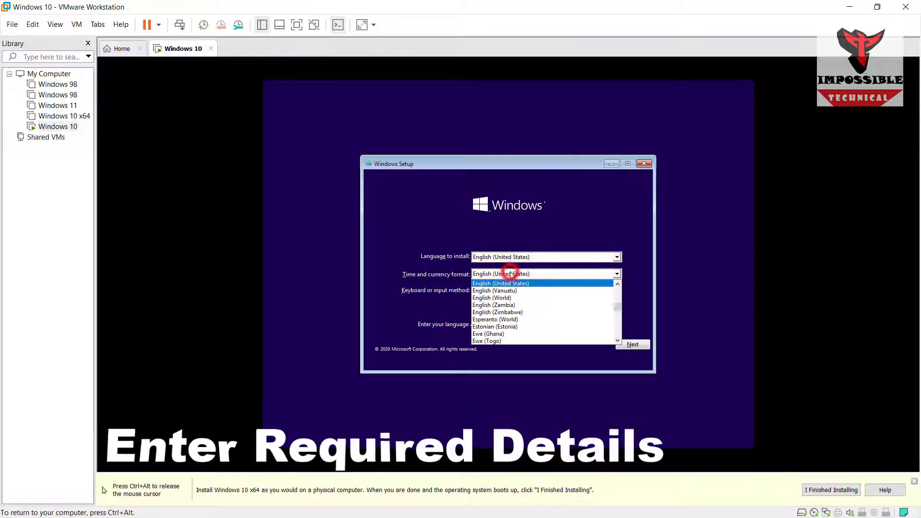
pyautogui.scroll(15, 511, 311)
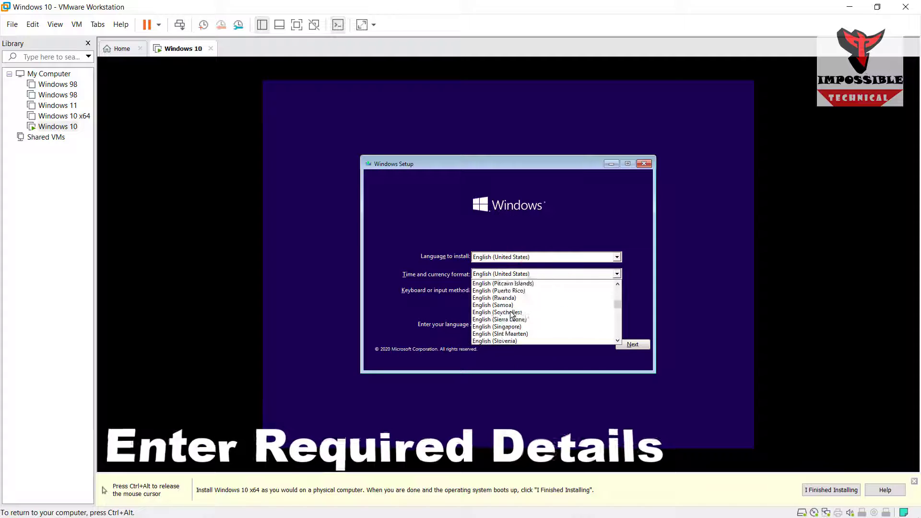
pyautogui.scroll(5, 511, 312)
pyautogui.click(505, 289)
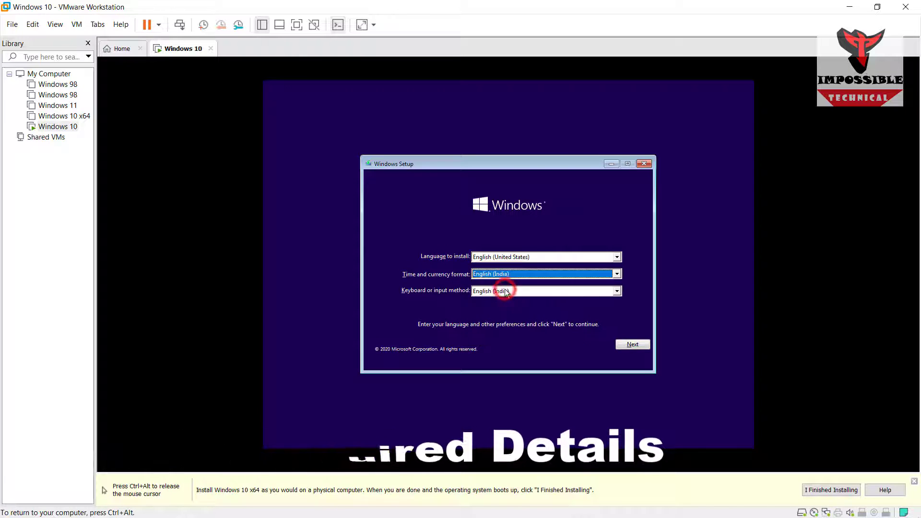
pyautogui.click(620, 343)
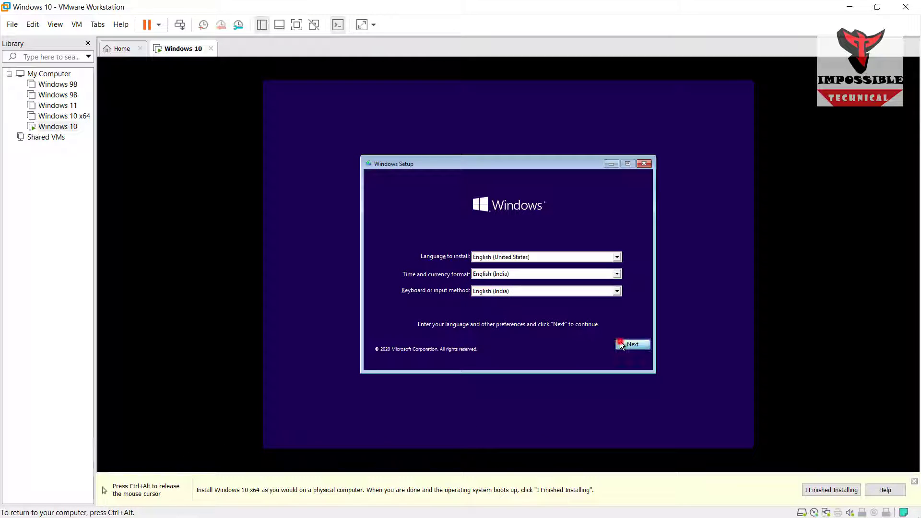
# Start the Windows installation without a product key and choose the Windows 10 Pro edition
pyautogui.click(520, 268)
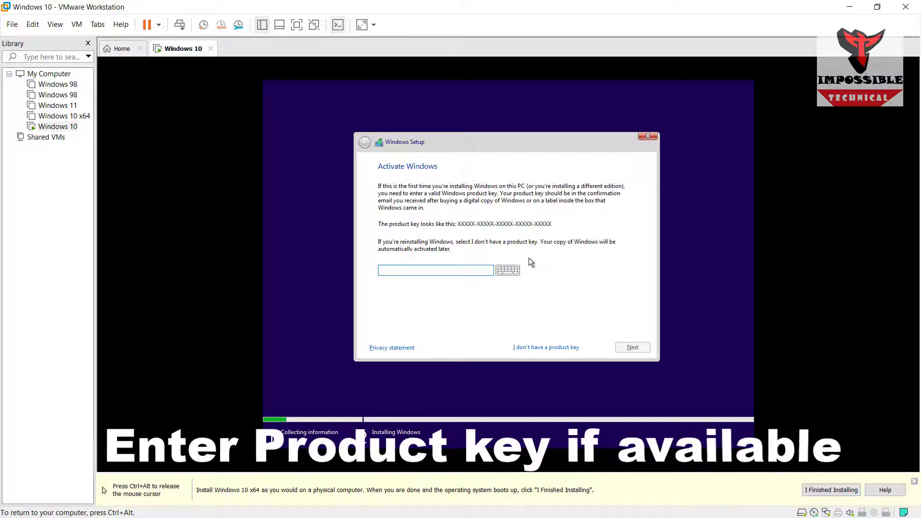
pyautogui.click(545, 350)
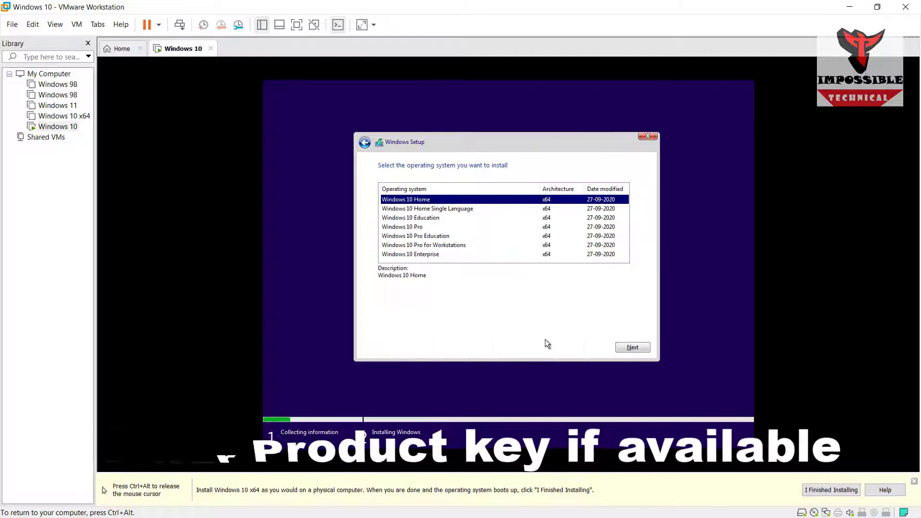
pyautogui.click(494, 226)
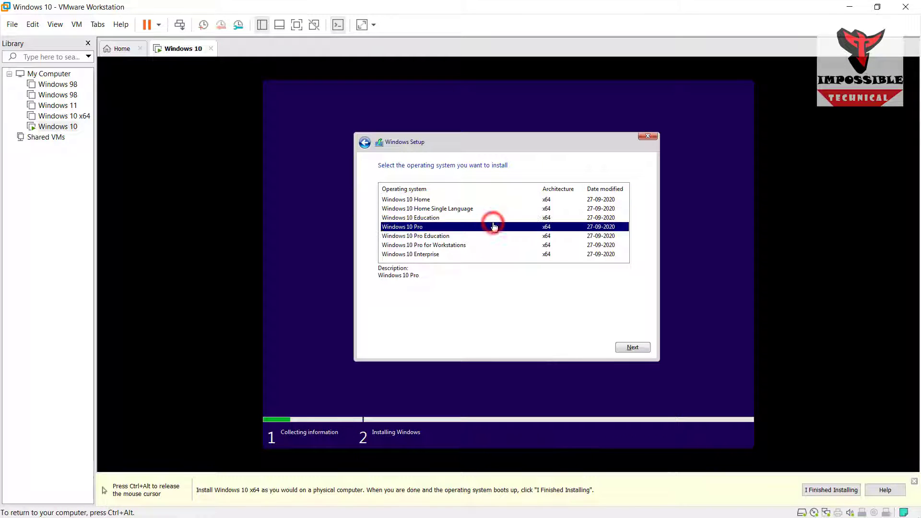
pyautogui.click(622, 348)
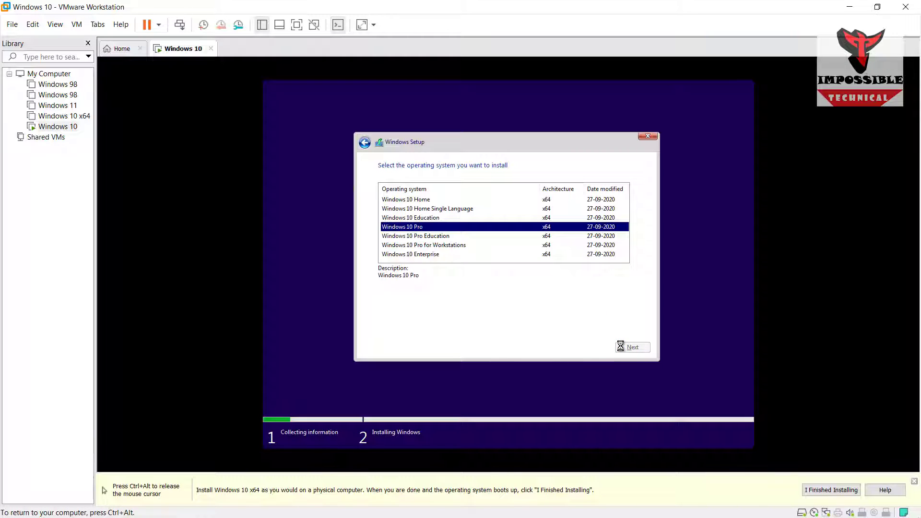
pyautogui.click(621, 346)
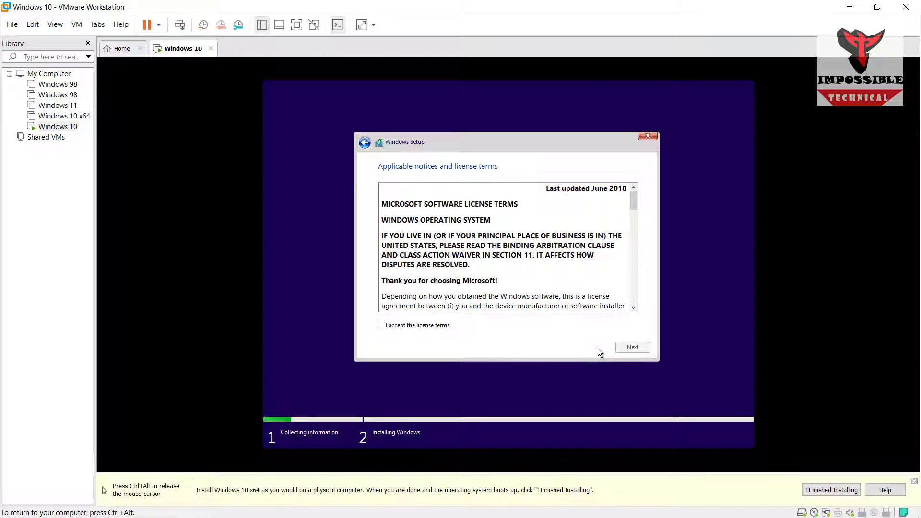
# Accept the license terms and start a custom installation on Drive 0 Unallocated Space
pyautogui.click(437, 325)
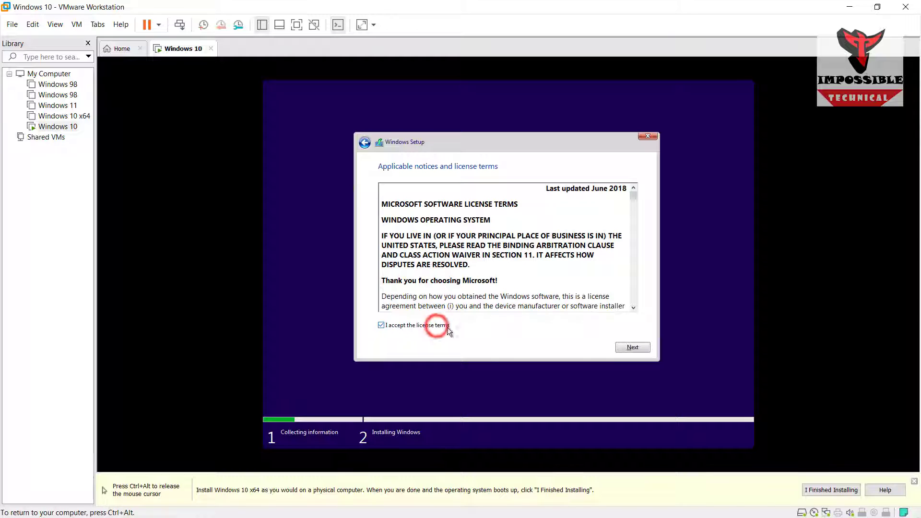
pyautogui.click(620, 349)
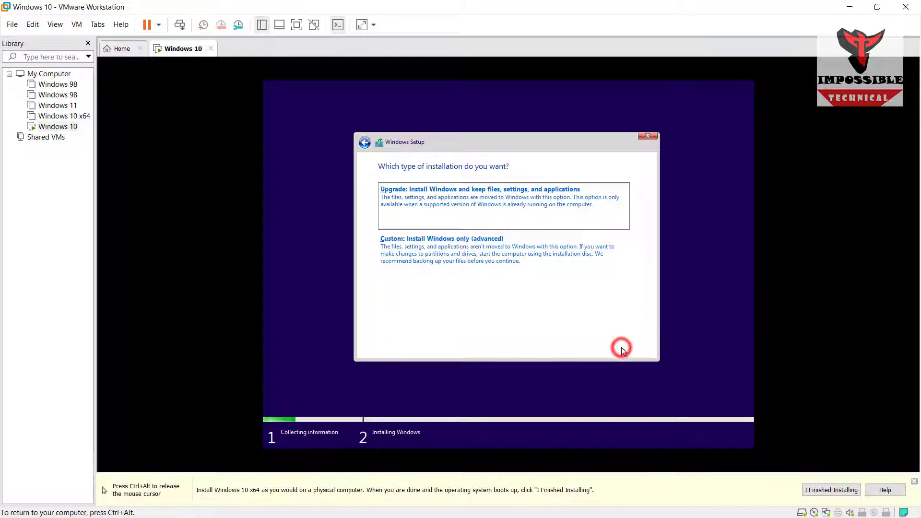
pyautogui.click(476, 261)
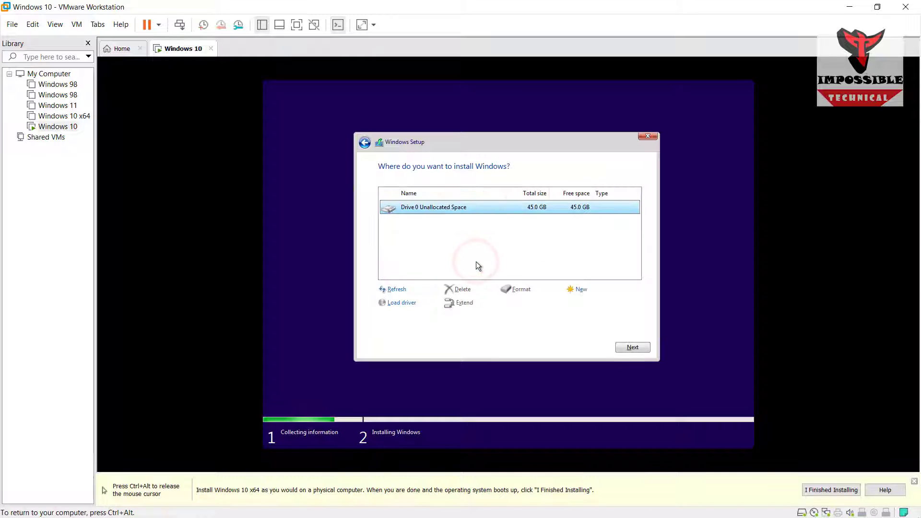
pyautogui.click(633, 347)
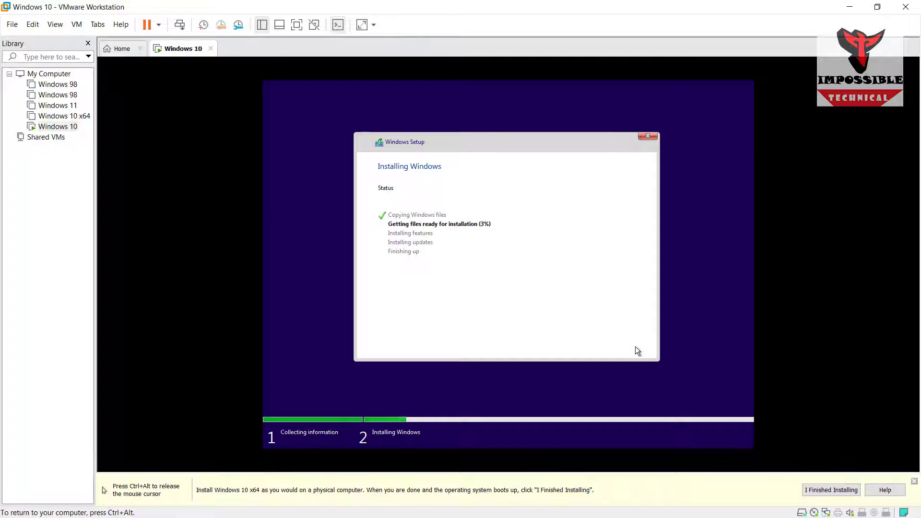
# Release input from the virtual machine, hide the library sidebar, and return input to the guest screen
pyautogui.hotkey('ctrl', 'alt')
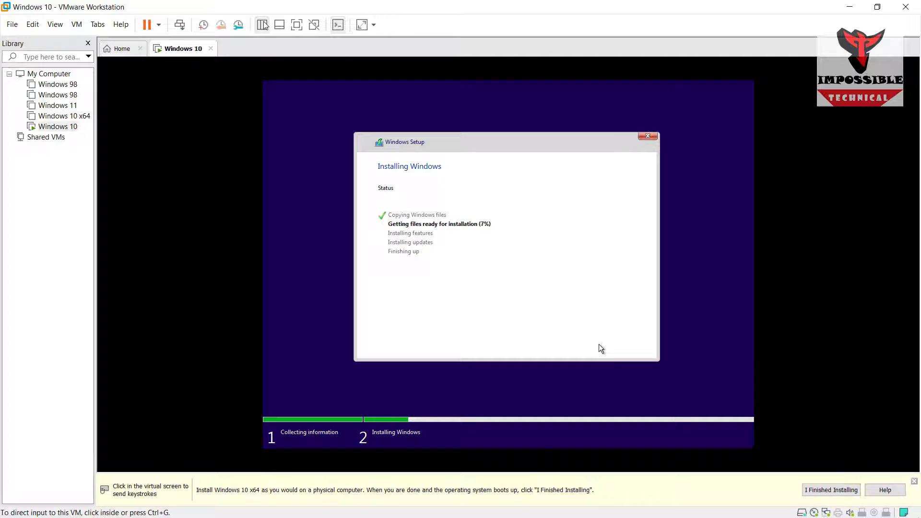
pyautogui.click(262, 25)
pyautogui.click(263, 114)
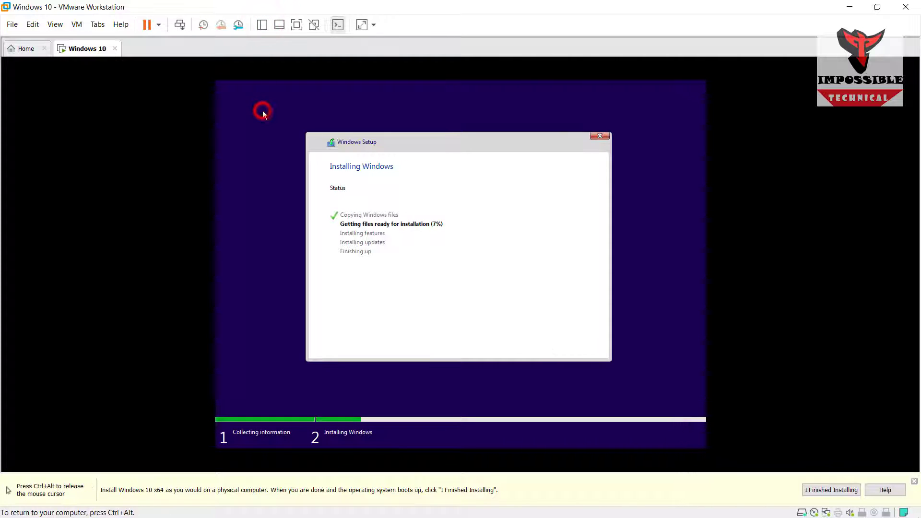
pyautogui.click(263, 110)
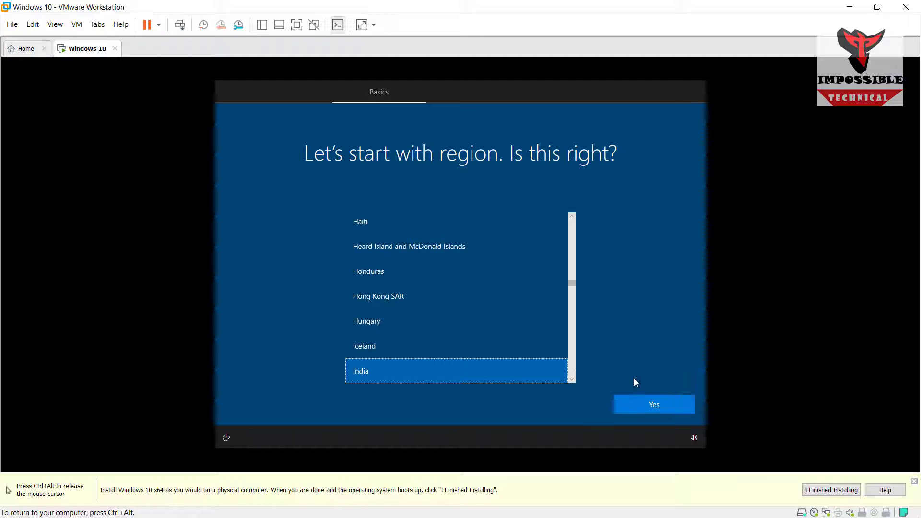
# Confirm India as the region in the Windows first-run setup
pyautogui.click(646, 403)
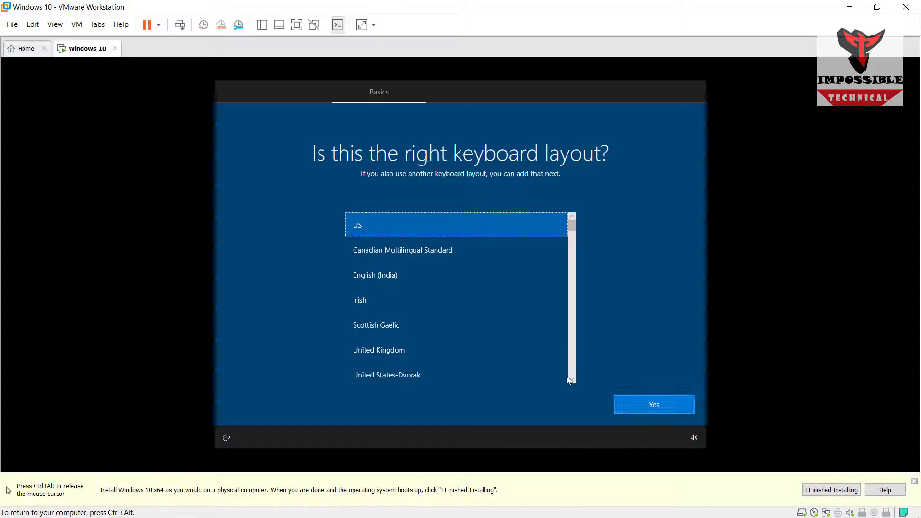
# Set English (India) as the keyboard layout and continue to the network setup
pyautogui.click(502, 273)
pyautogui.click(638, 397)
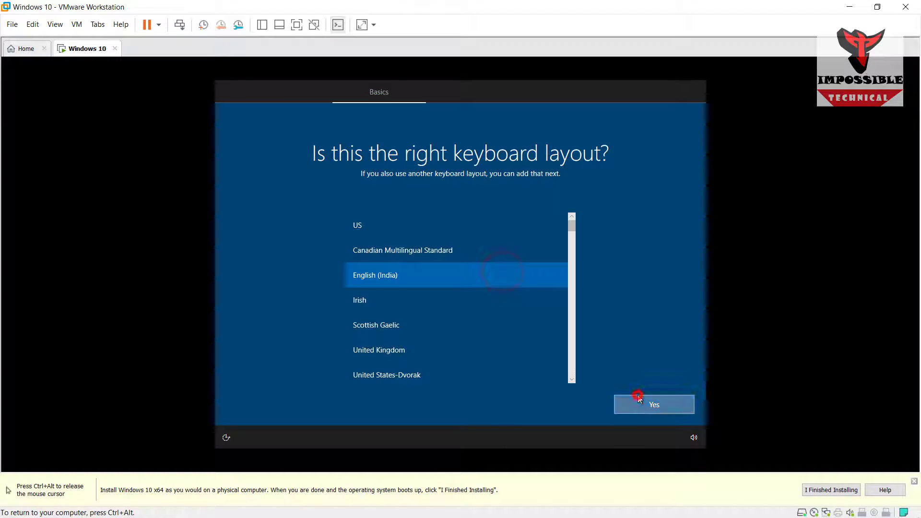
pyautogui.click(636, 400)
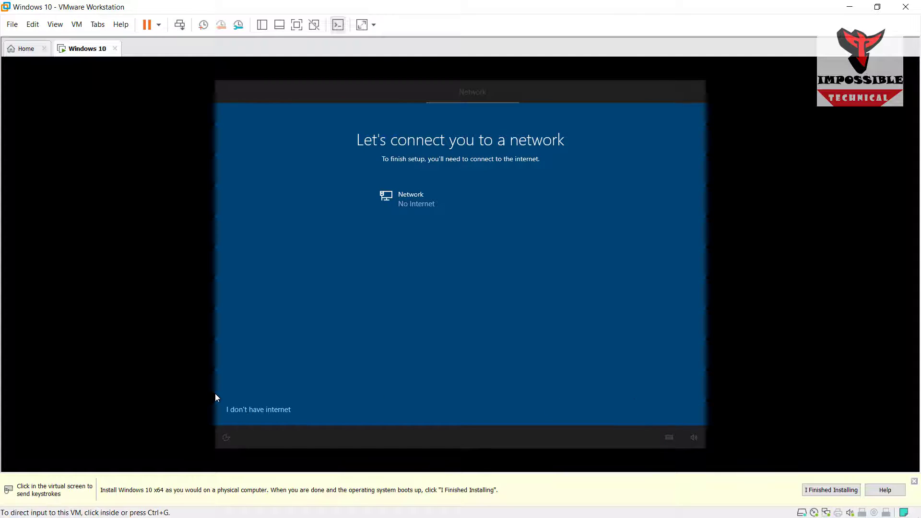
# Decline the internet connection in the Windows first-run setup and continue with limited setup
pyautogui.click(245, 410)
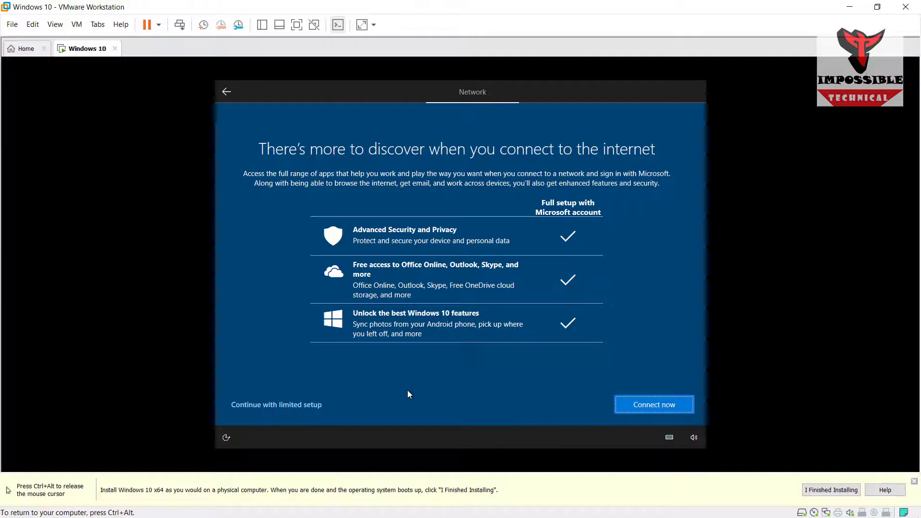
pyautogui.click(305, 404)
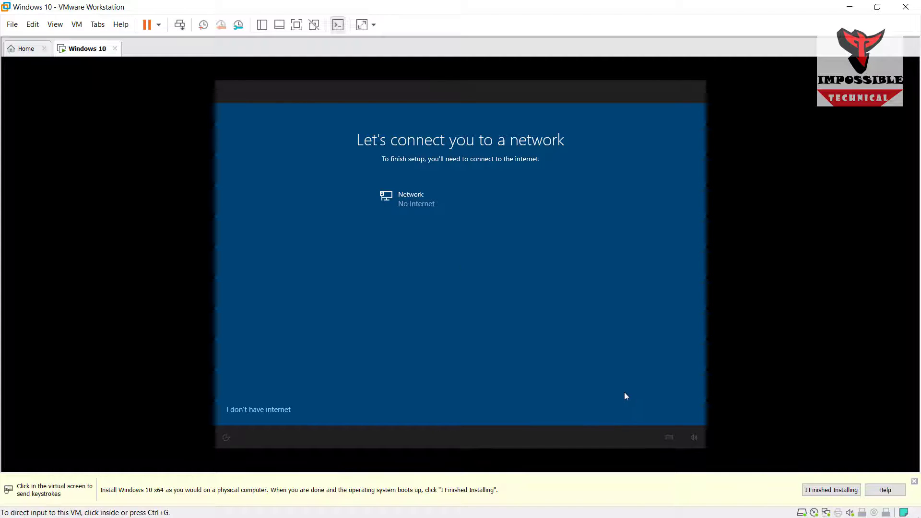
pyautogui.click(260, 410)
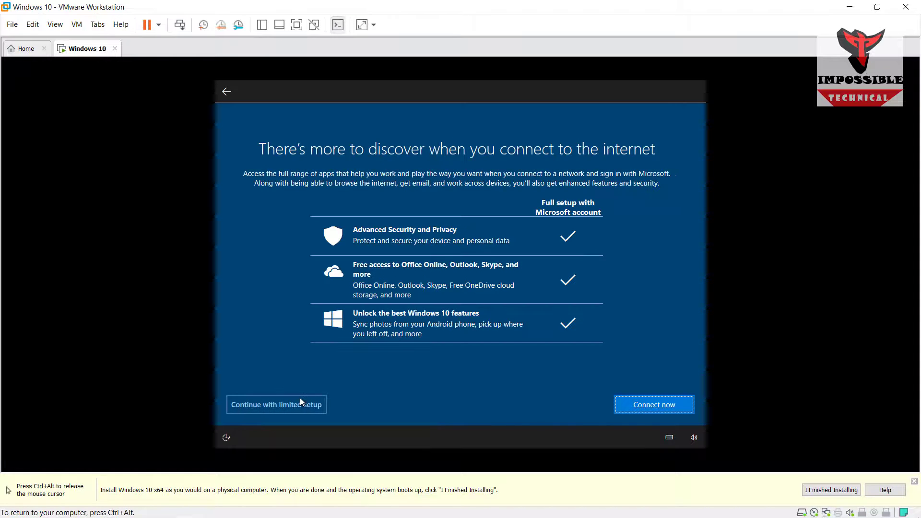
pyautogui.click(300, 400)
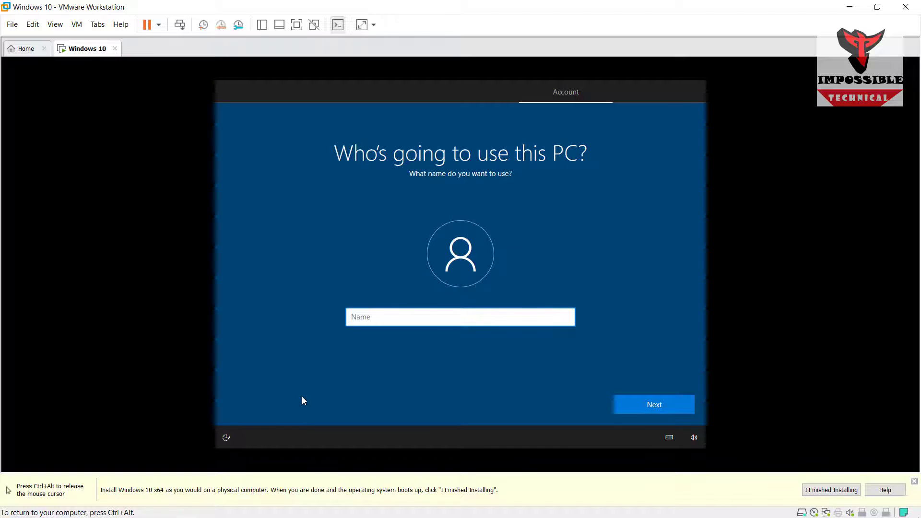
# Create a local account named Impossible Technical with the password left blank, and accept the remaining setup prompts including Cortana
pyautogui.write('Impossible Technical')
pyautogui.press('Return')
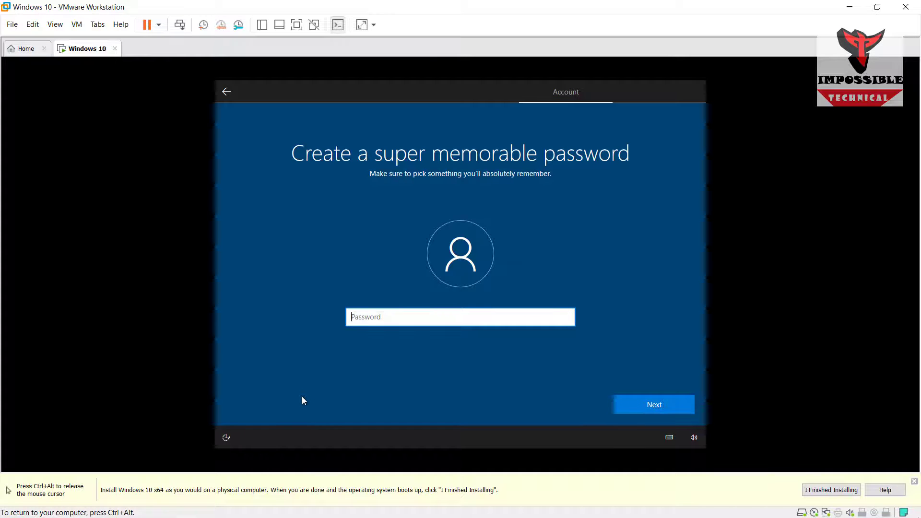
pyautogui.click(302, 399)
pyautogui.click(650, 406)
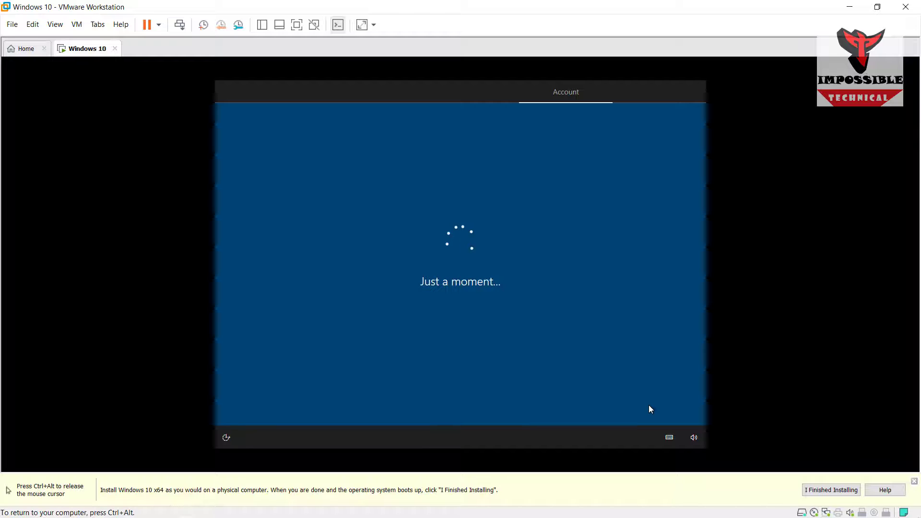
pyautogui.click(649, 405)
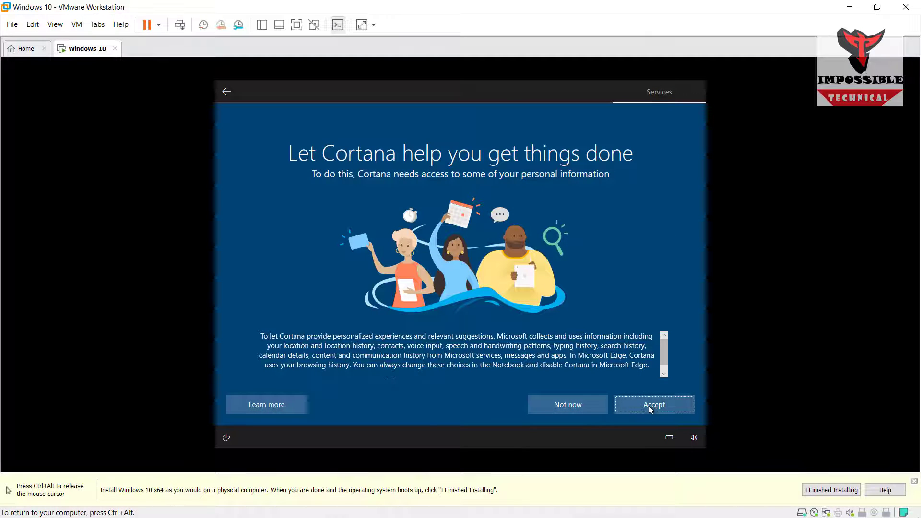
pyautogui.click(649, 405)
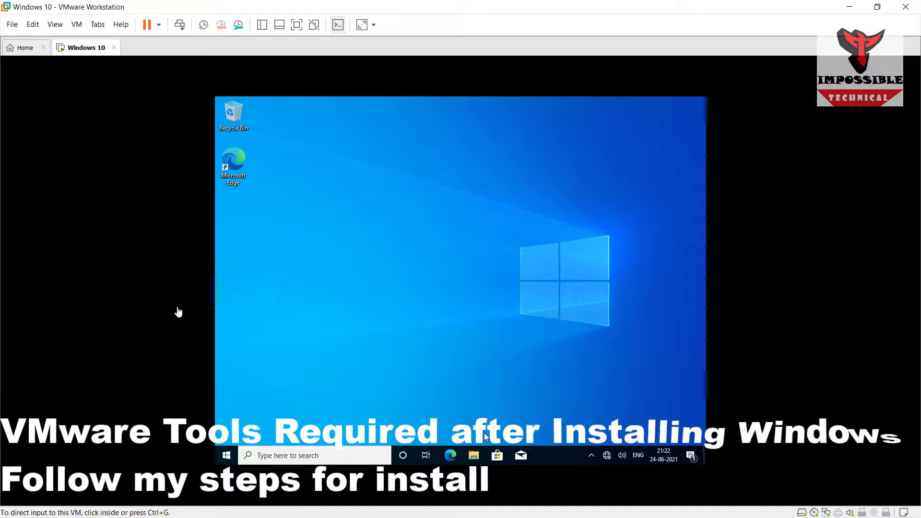
# Start the VMware Tools installation for the Windows 10 virtual machine
pyautogui.click(174, 310)
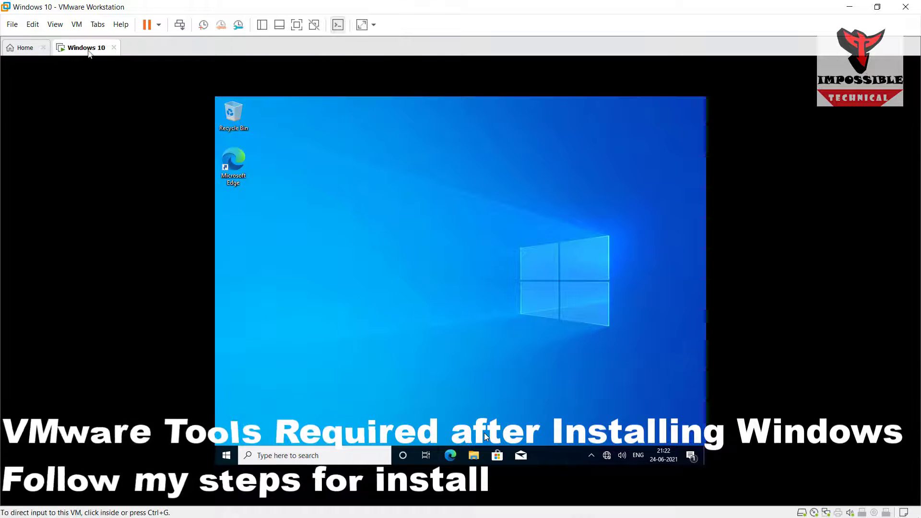
pyautogui.click(77, 25)
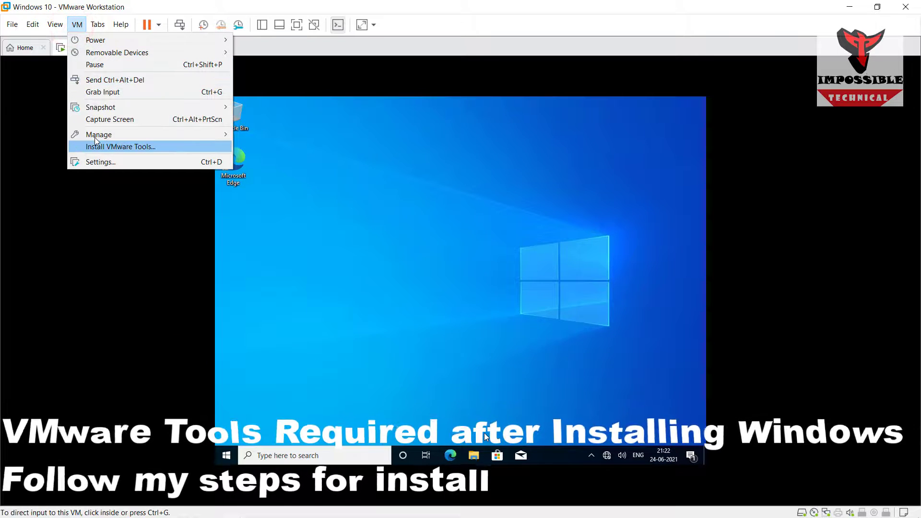
pyautogui.click(130, 147)
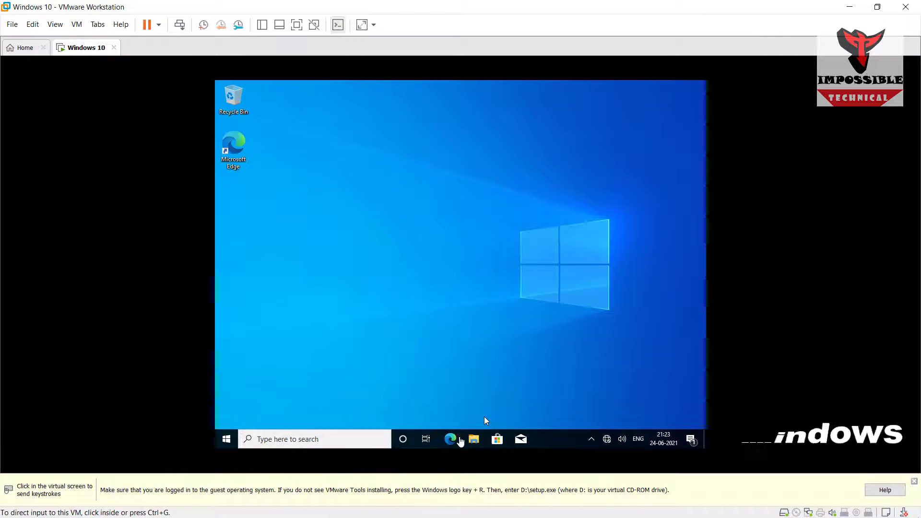
# Launch the installer from the guest's VMware Tools DVD drive (D:), allow it to make changes, and close File Explorer
pyautogui.click(459, 437)
pyautogui.click(475, 439)
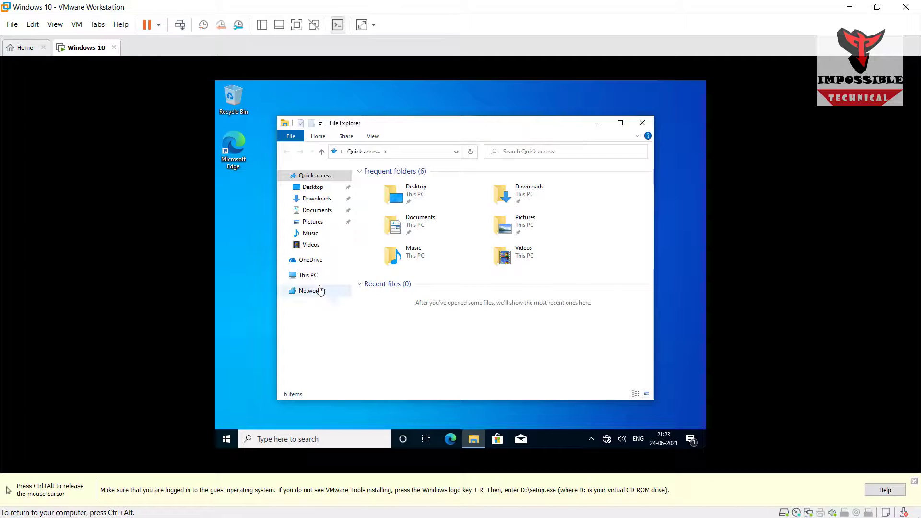
pyautogui.click(308, 275)
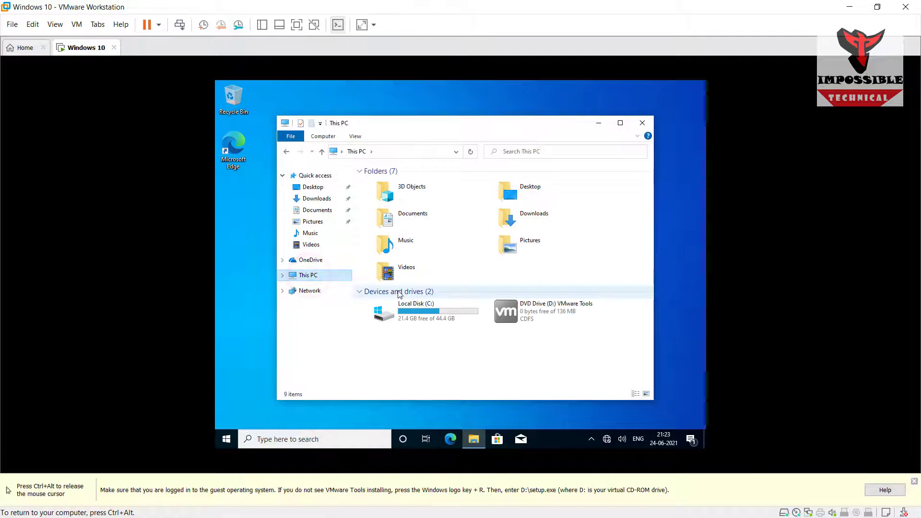
pyautogui.doubleClick(518, 314)
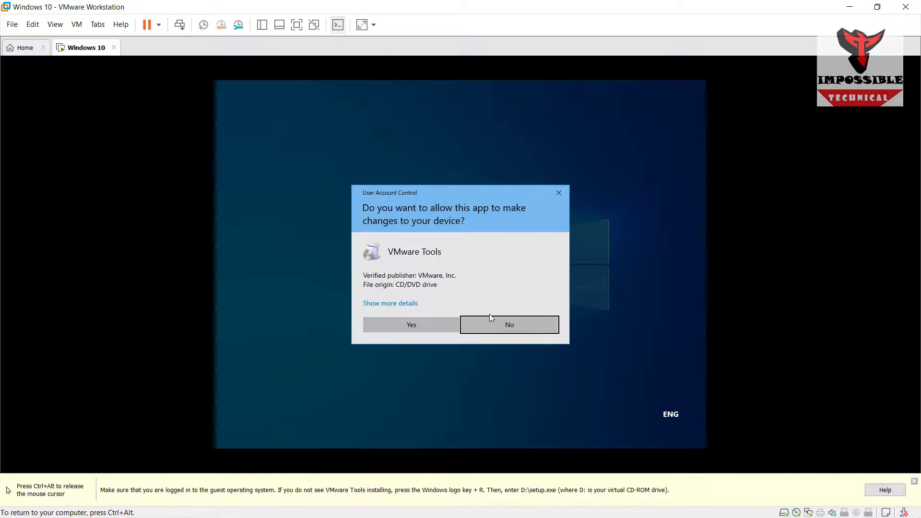
pyautogui.click(430, 327)
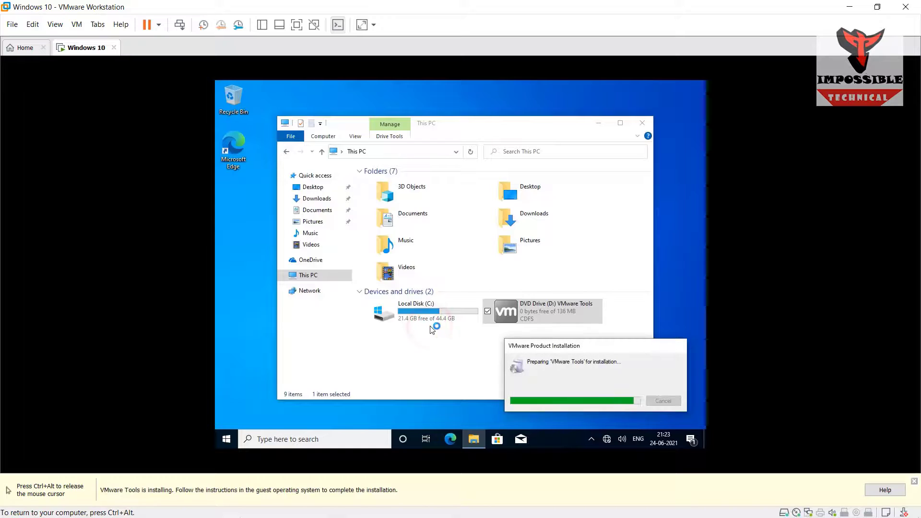
pyautogui.click(641, 123)
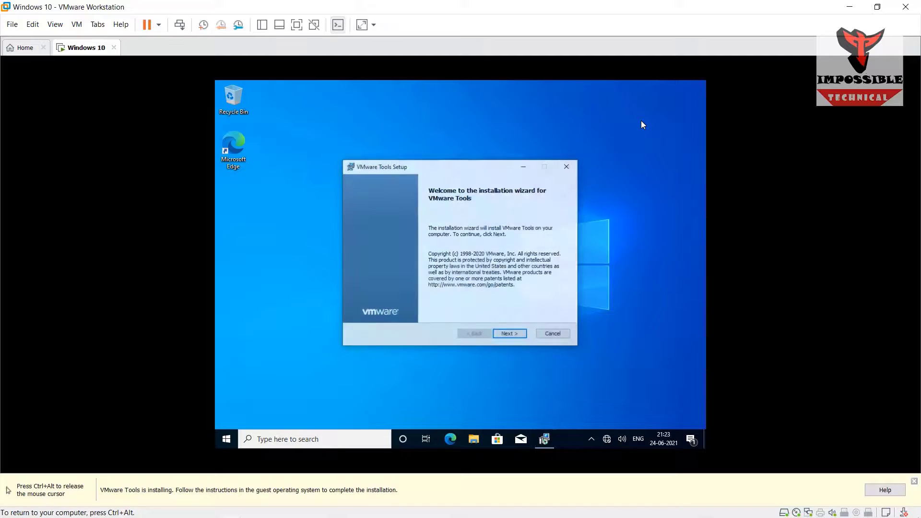
# Install VMware Tools with the Typical setup type and restart the guest system to apply it
pyautogui.click(520, 334)
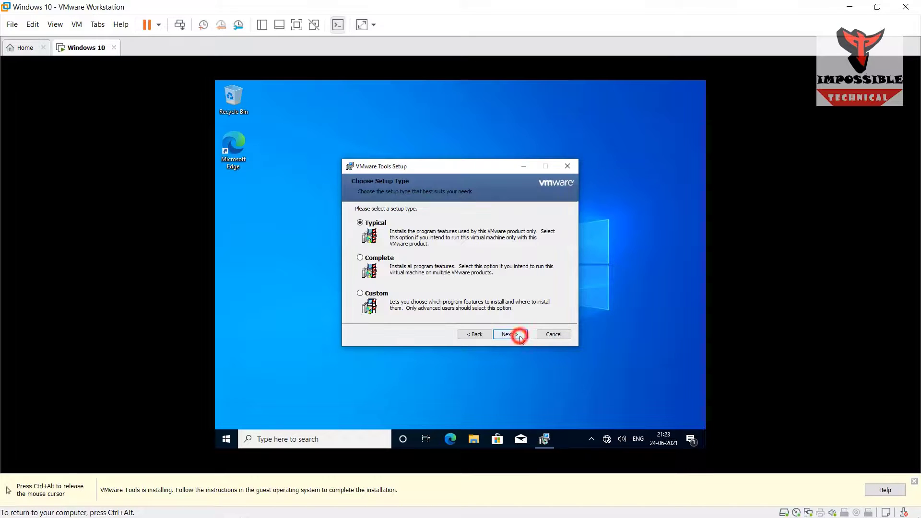
pyautogui.click(521, 335)
pyautogui.click(519, 335)
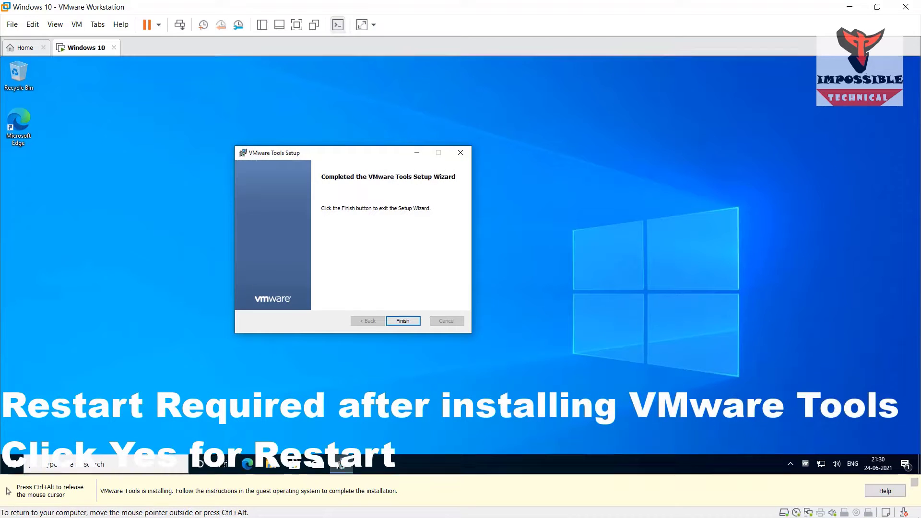
pyautogui.click(403, 330)
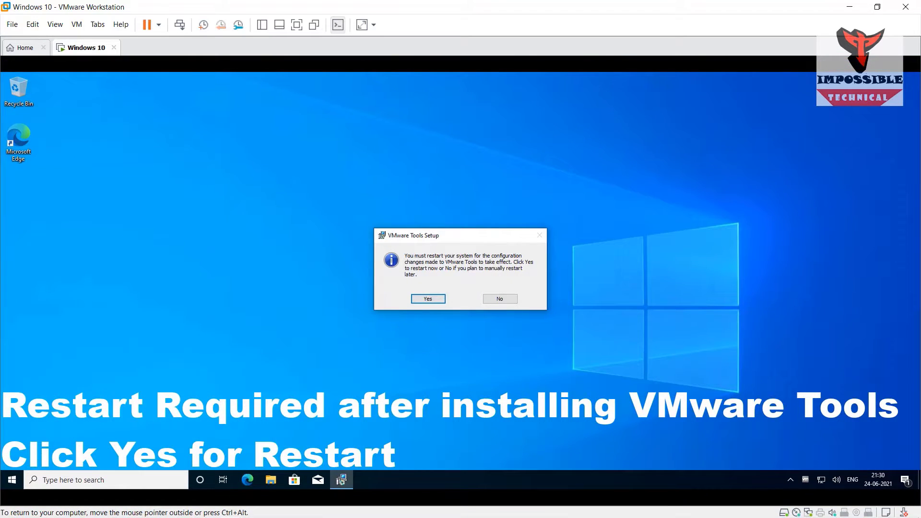
pyautogui.click(434, 300)
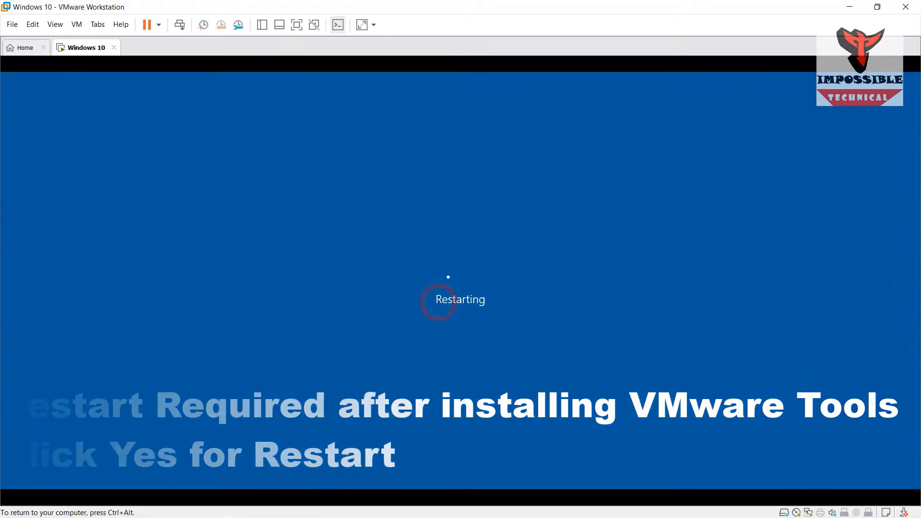